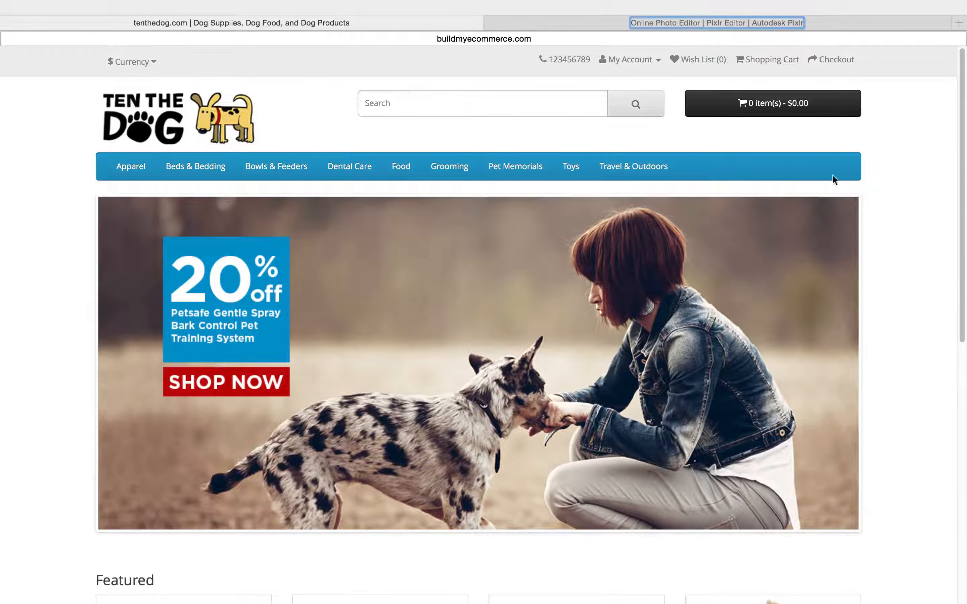
- Switch to the Pixlr editor and move the dog-and-owner-3000x2000 image window lower in the workspace
{"action": "left_click", "coordinate": [733, 22]}
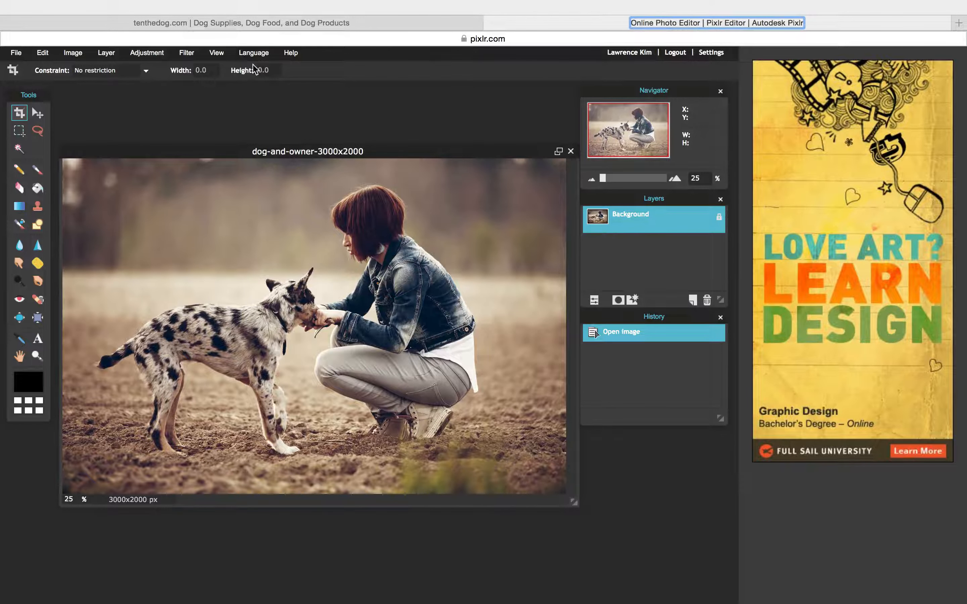
{"action": "left_click_drag", "start_coordinate": [304, 154], "coordinate": [312, 168]}
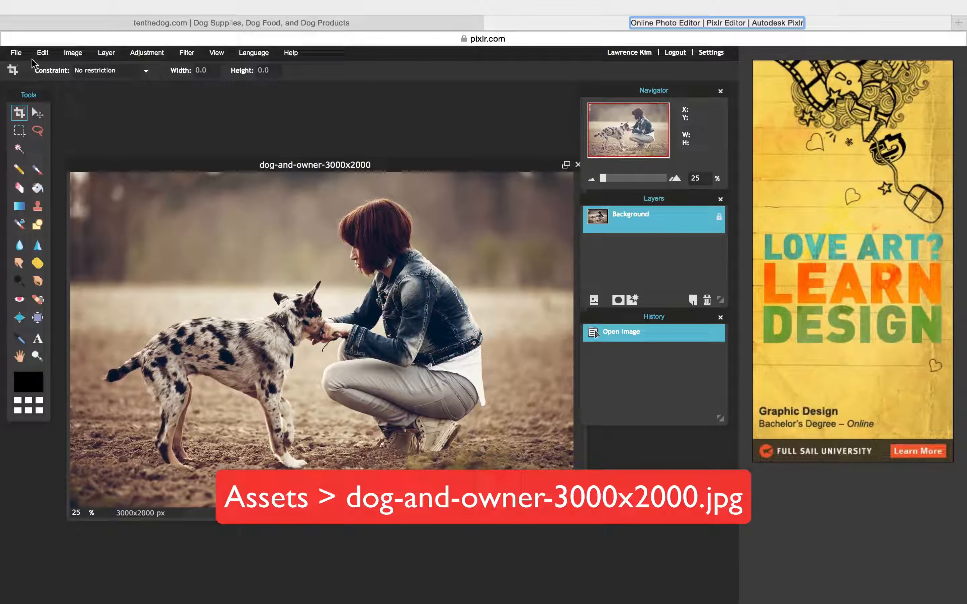
{"action": "left_click", "coordinate": [17, 53]}
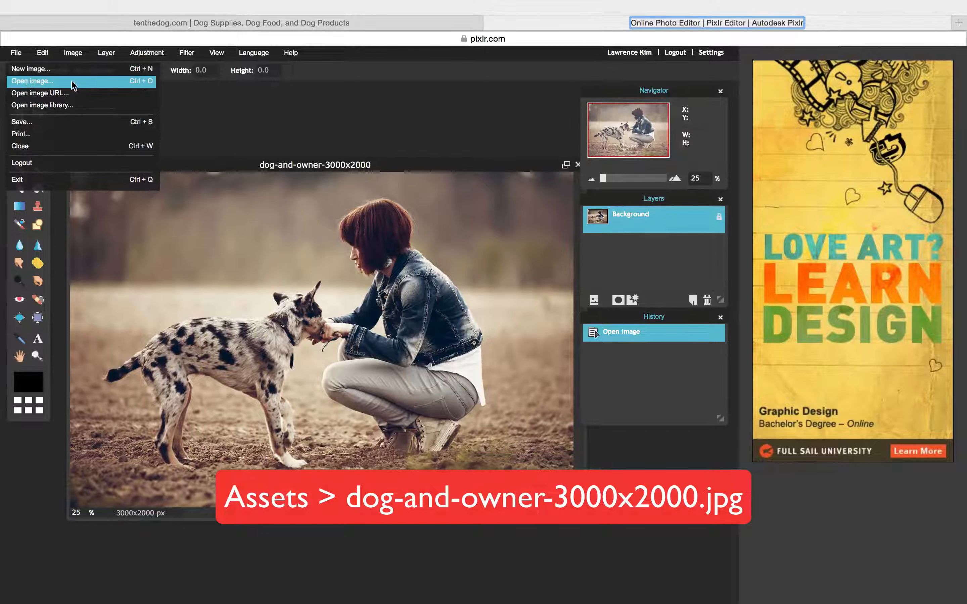
{"action": "left_click", "coordinate": [247, 167]}
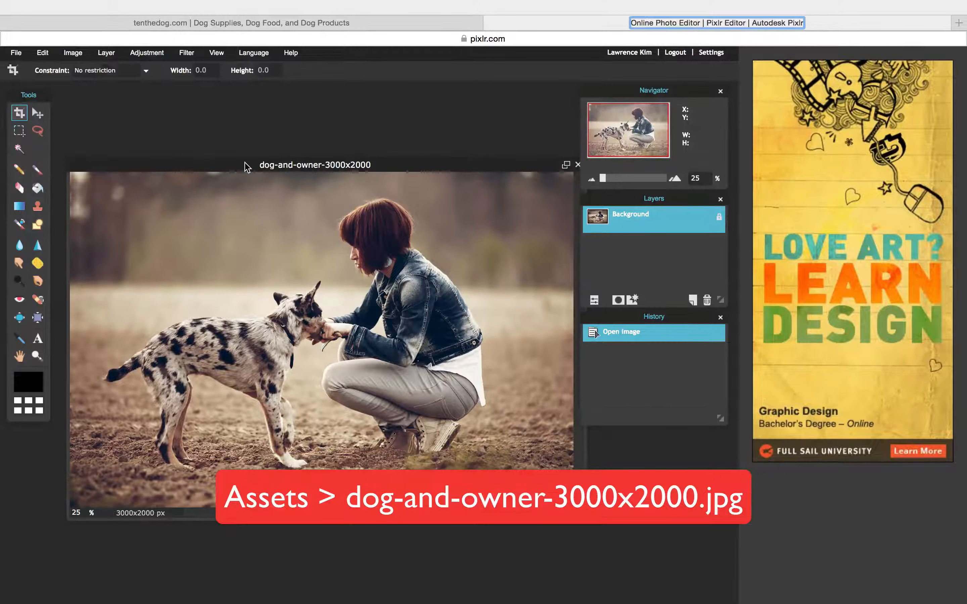
{"action": "left_click_drag", "start_coordinate": [214, 166], "coordinate": [223, 187]}
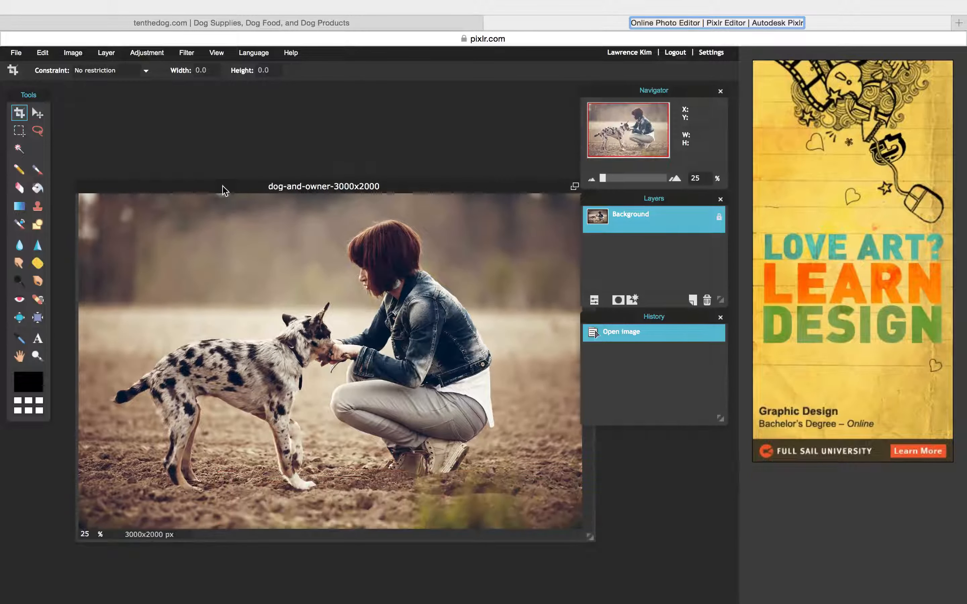
- Check the banner on the tenthedog.com store, and create a new blank image 1140 px wide and 500 px high in Pixlr
{"action": "left_click", "coordinate": [362, 25]}
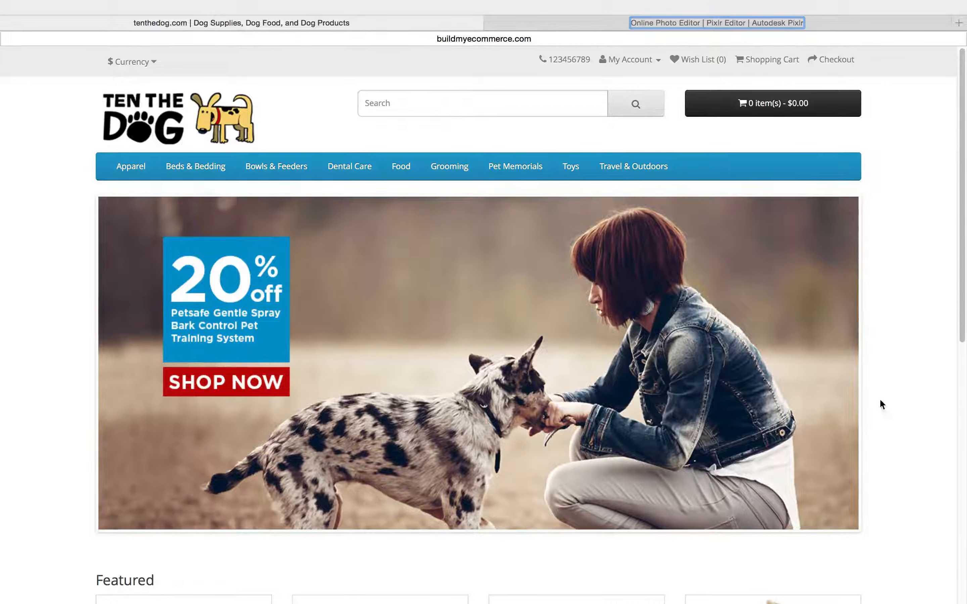
{"action": "left_click", "coordinate": [744, 18]}
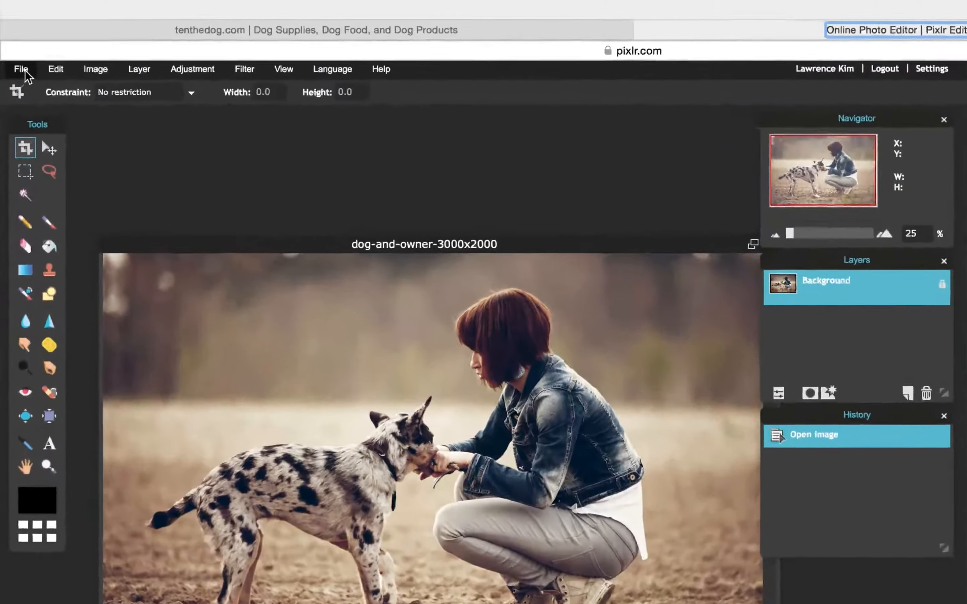
{"action": "left_click", "coordinate": [17, 53]}
{"action": "mouse_move", "coordinate": [44, 58]}
{"action": "mouse_move", "coordinate": [8, 82]}
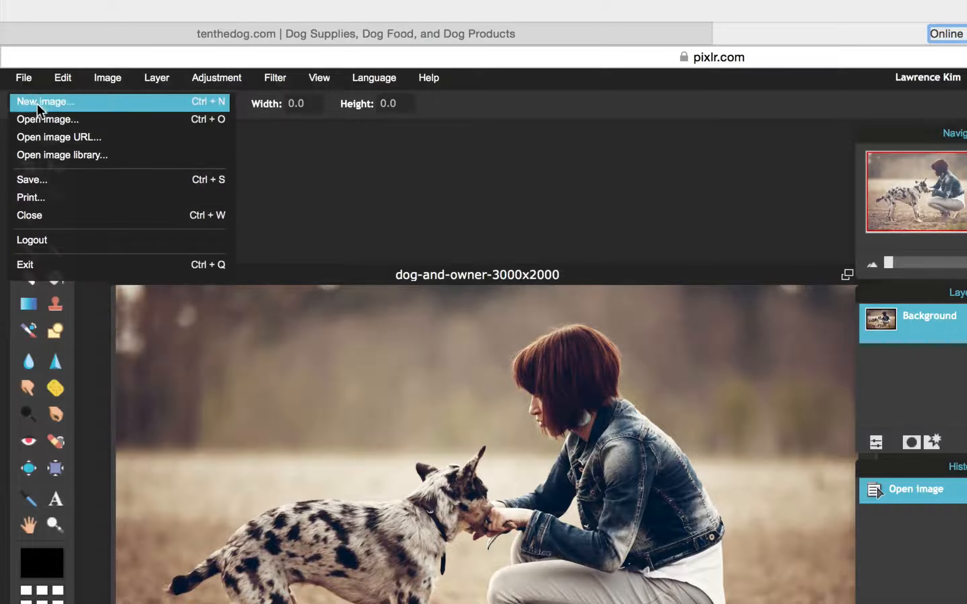
{"action": "left_click", "coordinate": [115, 103]}
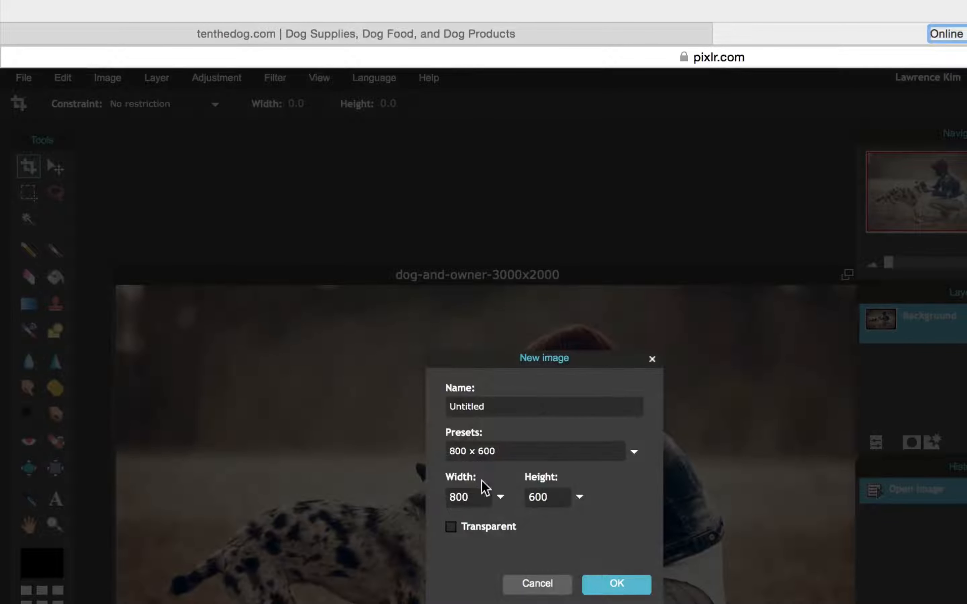
{"action": "double_click", "coordinate": [479, 497]}
{"action": "type", "text": "1140"}
{"action": "double_click", "coordinate": [556, 499]}
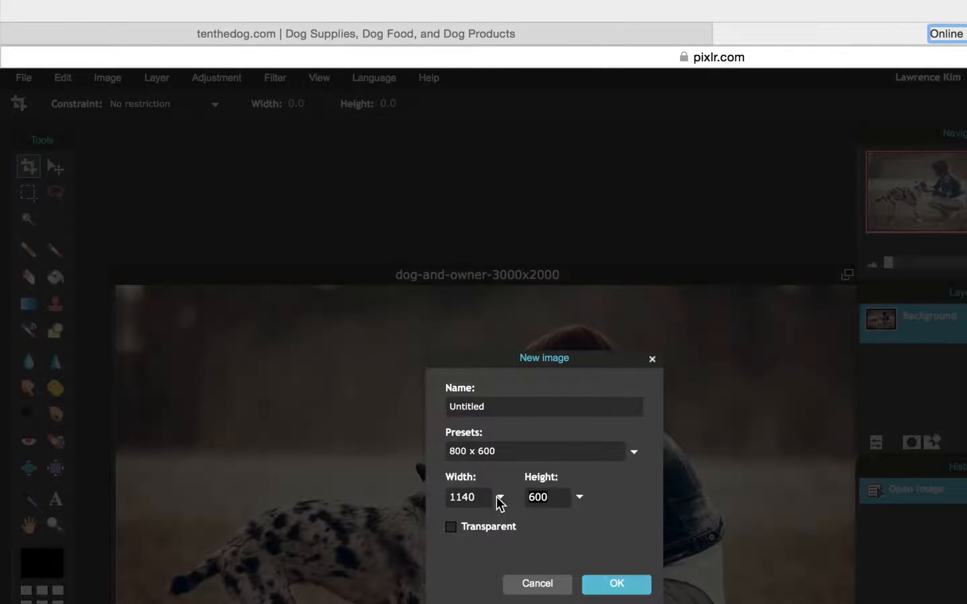
{"action": "type", "text": "500"}
{"action": "left_click", "coordinate": [616, 584]}
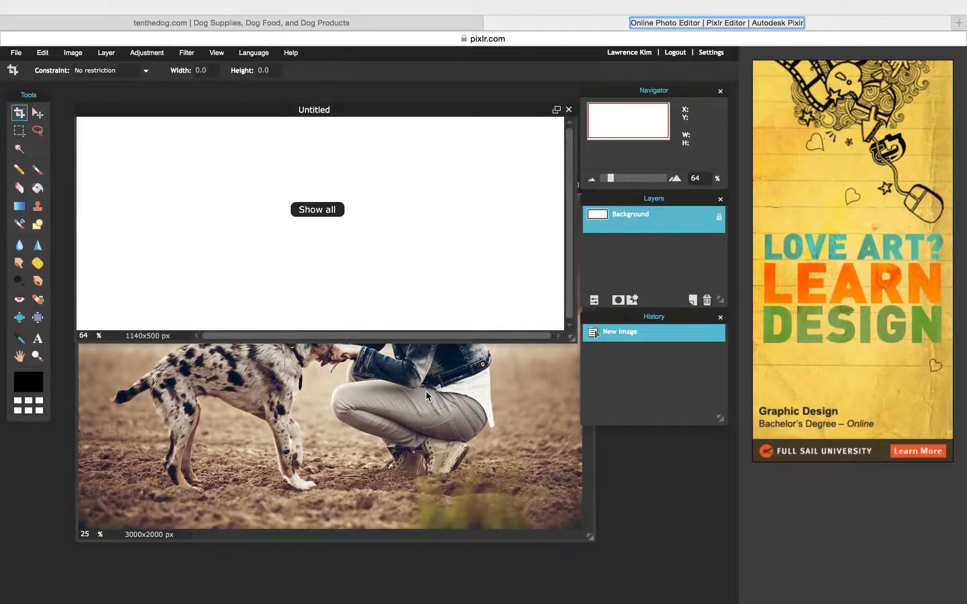
- Arrange the blank image above the dog-and-owner photo and copy the photo's Background layer into the blank image
{"action": "left_click_drag", "start_coordinate": [362, 113], "coordinate": [353, 97]}
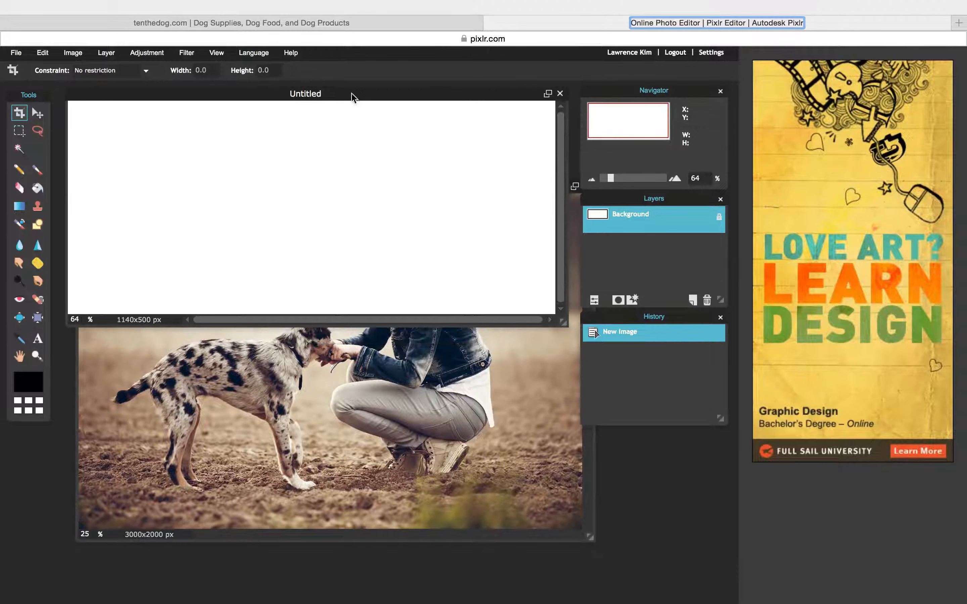
{"action": "left_click", "coordinate": [592, 479]}
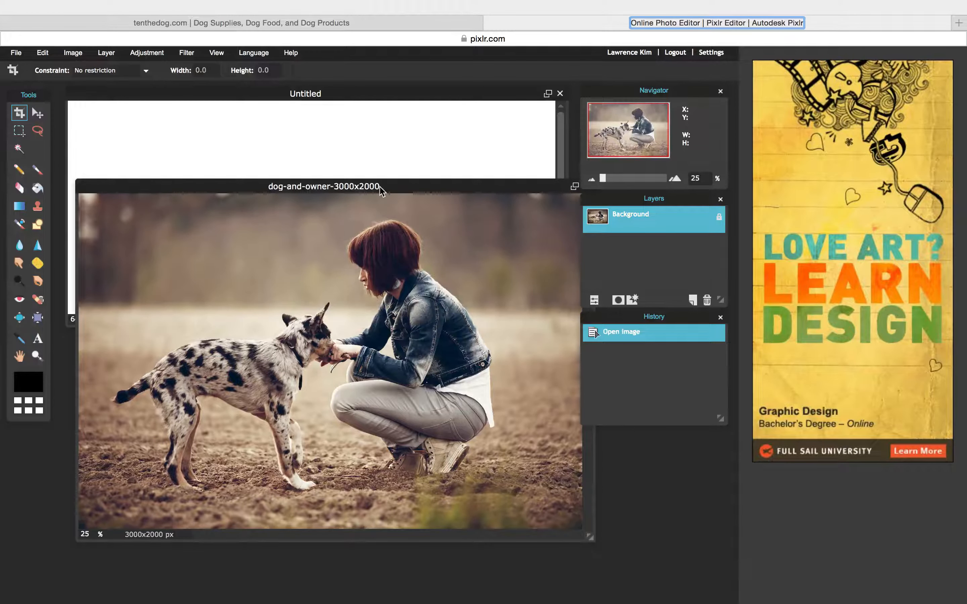
{"action": "left_click_drag", "start_coordinate": [382, 186], "coordinate": [396, 210]}
{"action": "left_click", "coordinate": [395, 210]}
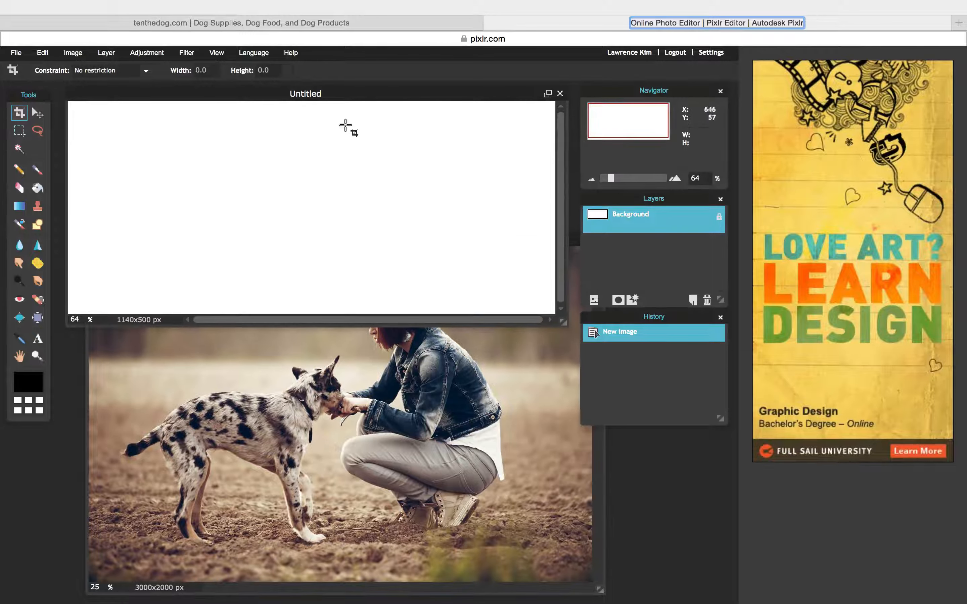
{"action": "left_click", "coordinate": [602, 460]}
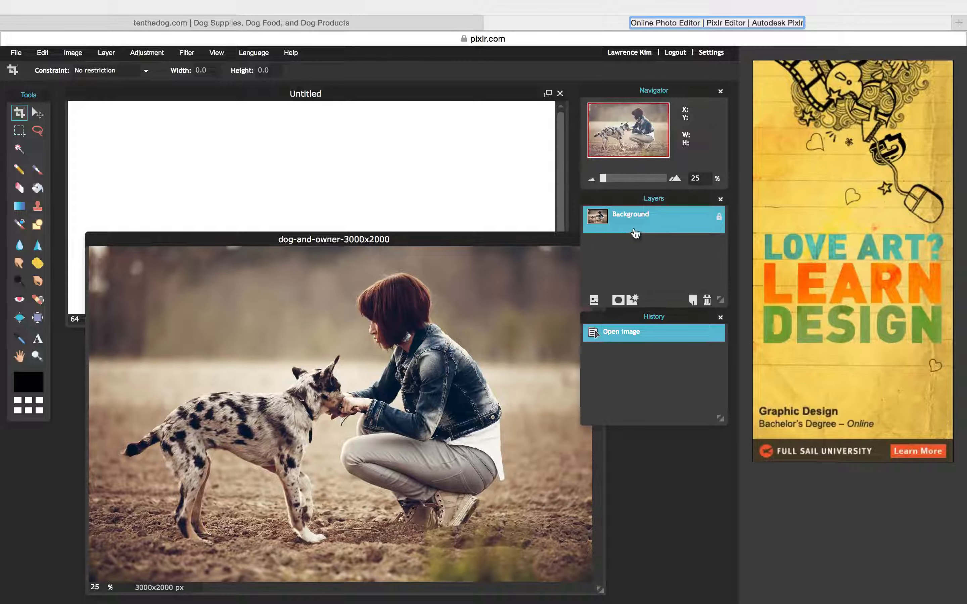
{"action": "left_click_drag", "start_coordinate": [669, 229], "coordinate": [378, 157]}
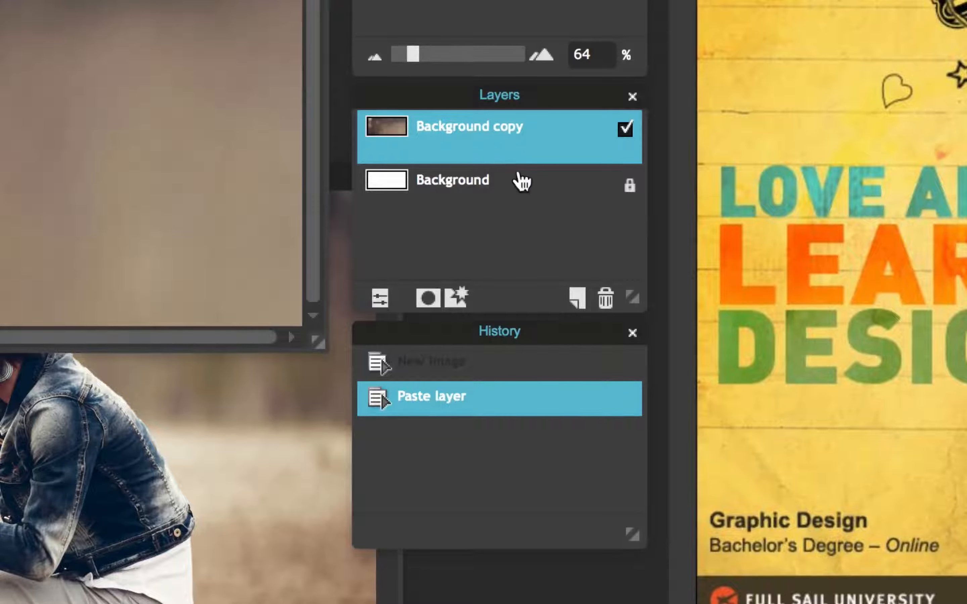
- Unlock the white Background layer of the new image and delete it
{"action": "left_click", "coordinate": [481, 193]}
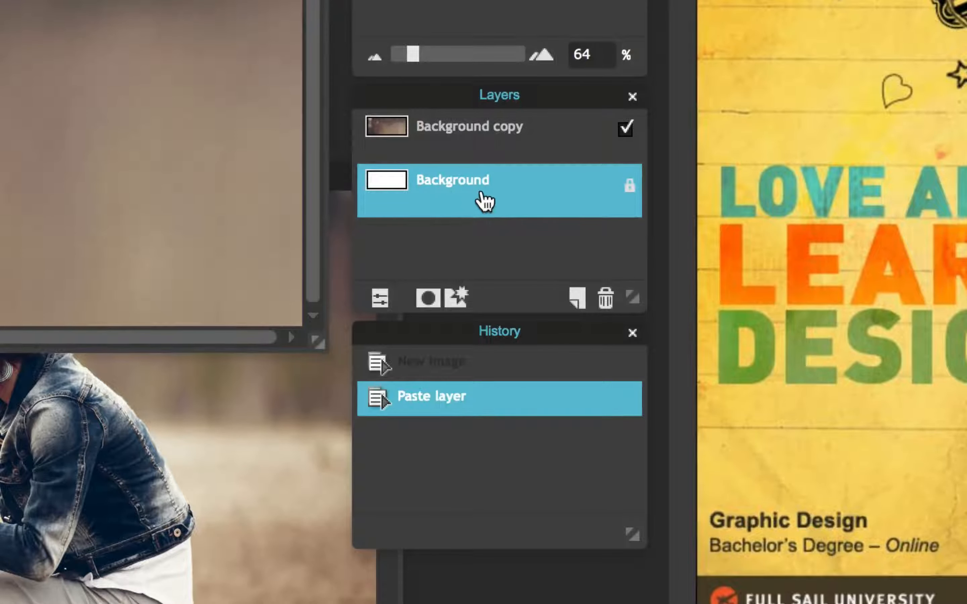
{"action": "double_click", "coordinate": [631, 192]}
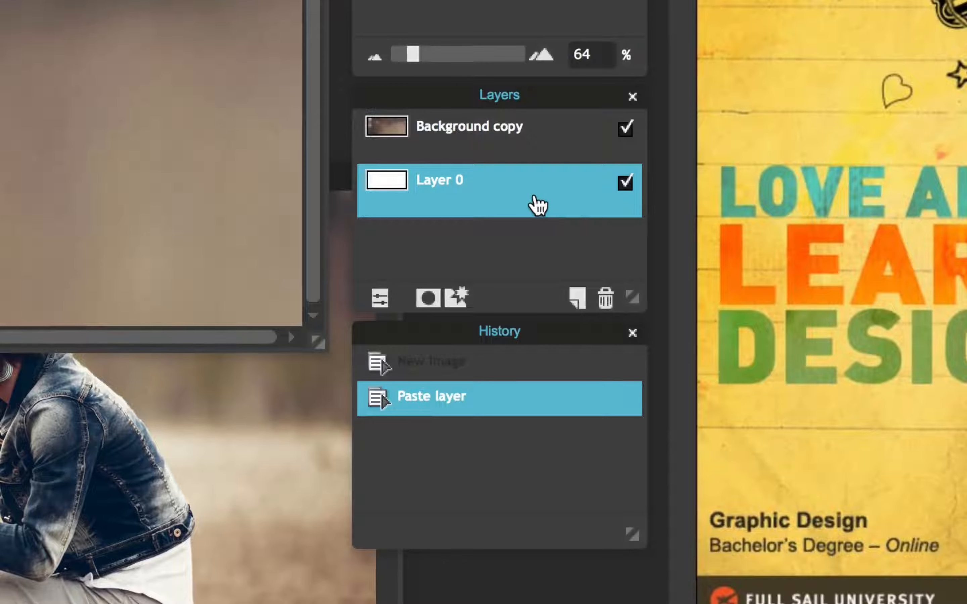
{"action": "left_click_drag", "start_coordinate": [500, 192], "coordinate": [605, 301]}
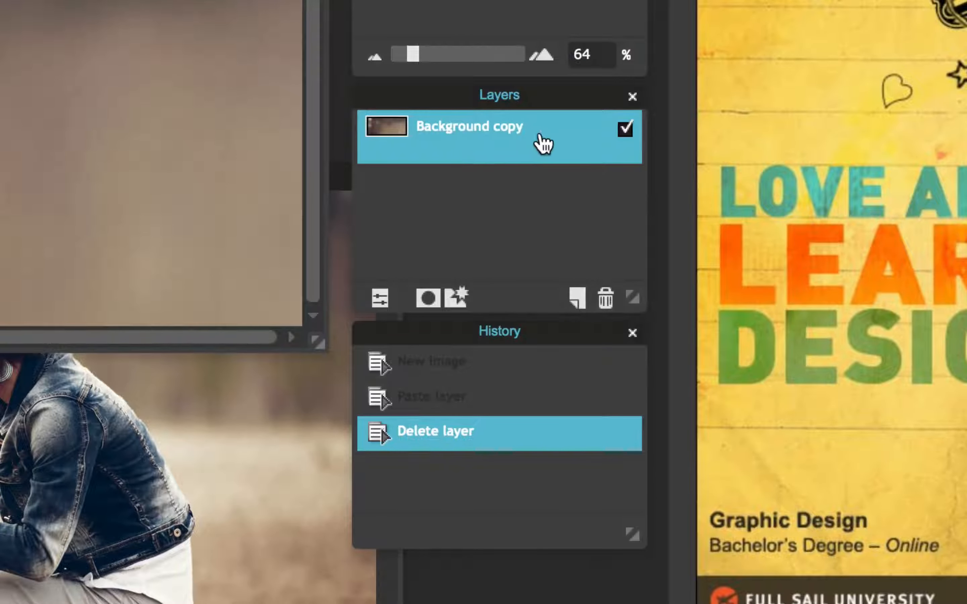
- Rename the pasted photo layer to "slideshow image"
{"action": "double_click", "coordinate": [463, 132]}
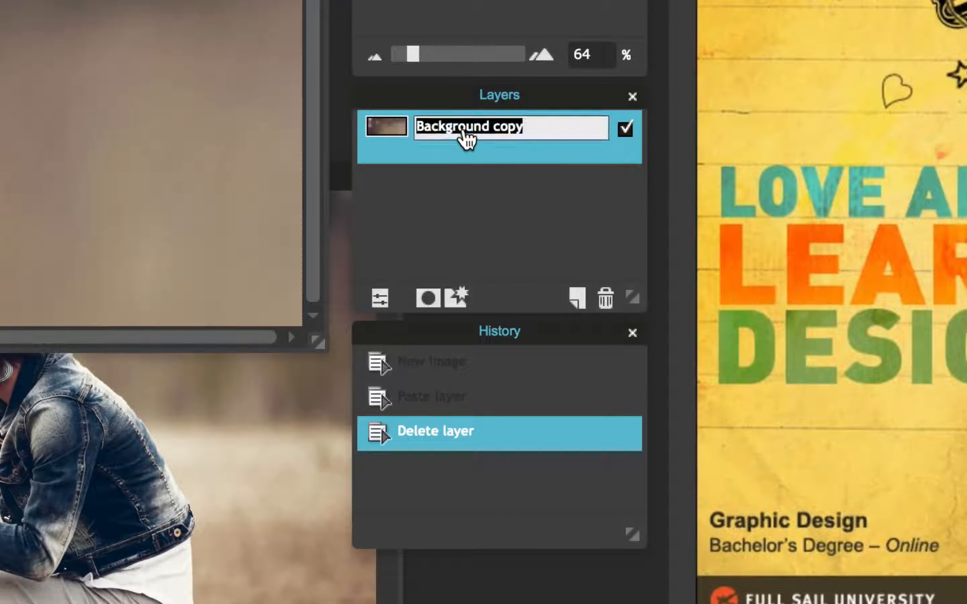
{"action": "type", "text": "slideshow "}
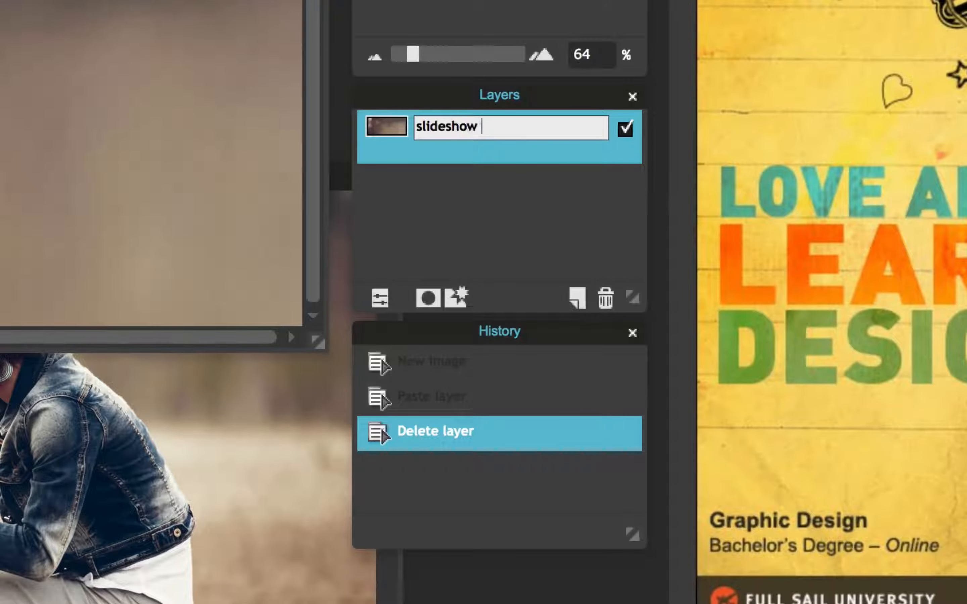
{"action": "type", "text": "image"}
{"action": "left_click", "coordinate": [452, 154]}
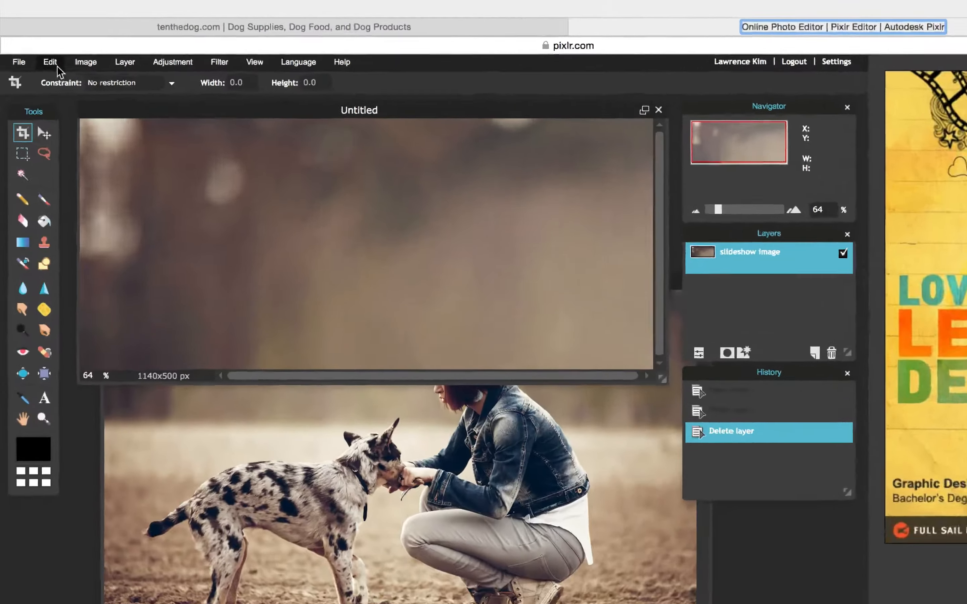
- Shrink and reposition the slideshow image layer with Free transform to frame the dog and woman like the store's banner
{"action": "left_click", "coordinate": [56, 64]}
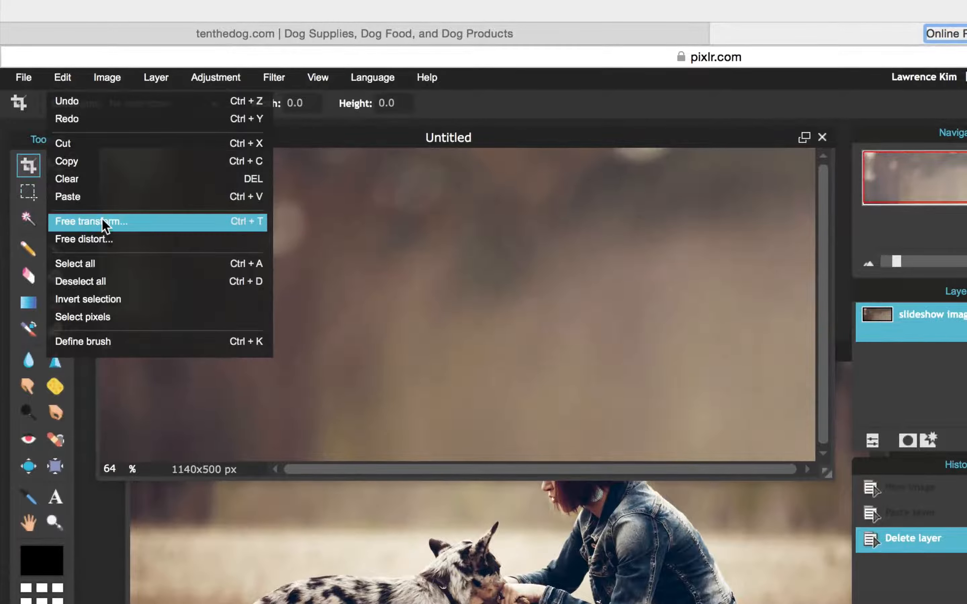
{"action": "left_click", "coordinate": [82, 180]}
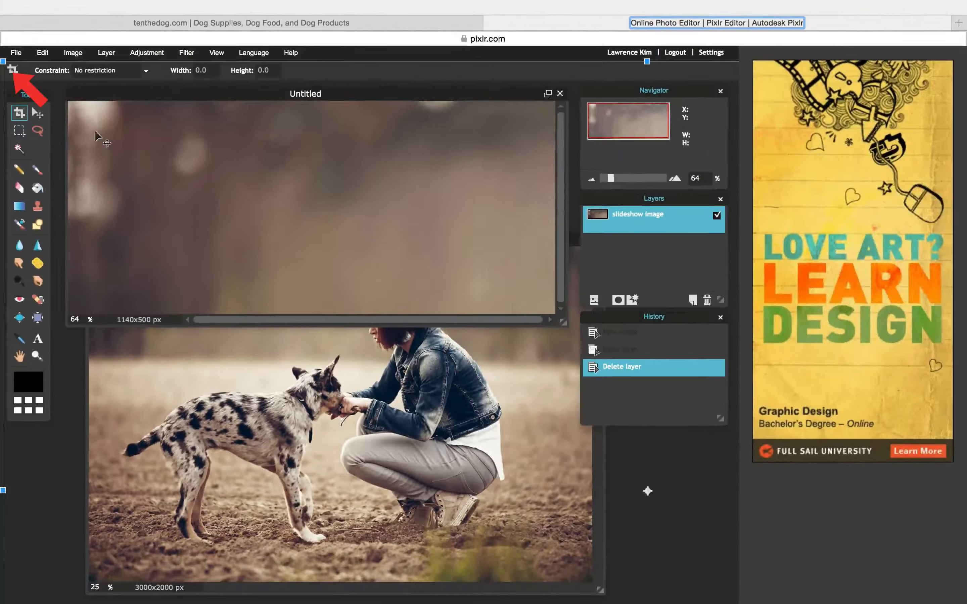
{"action": "left_click_drag", "start_coordinate": [3, 61], "coordinate": [342, 251]}
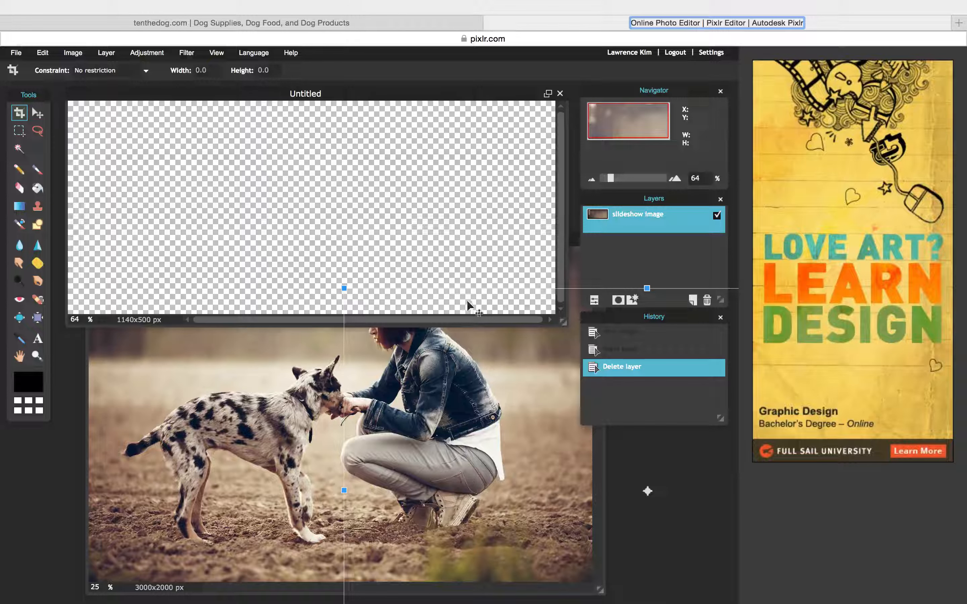
{"action": "left_click_drag", "start_coordinate": [477, 307], "coordinate": [191, 128]}
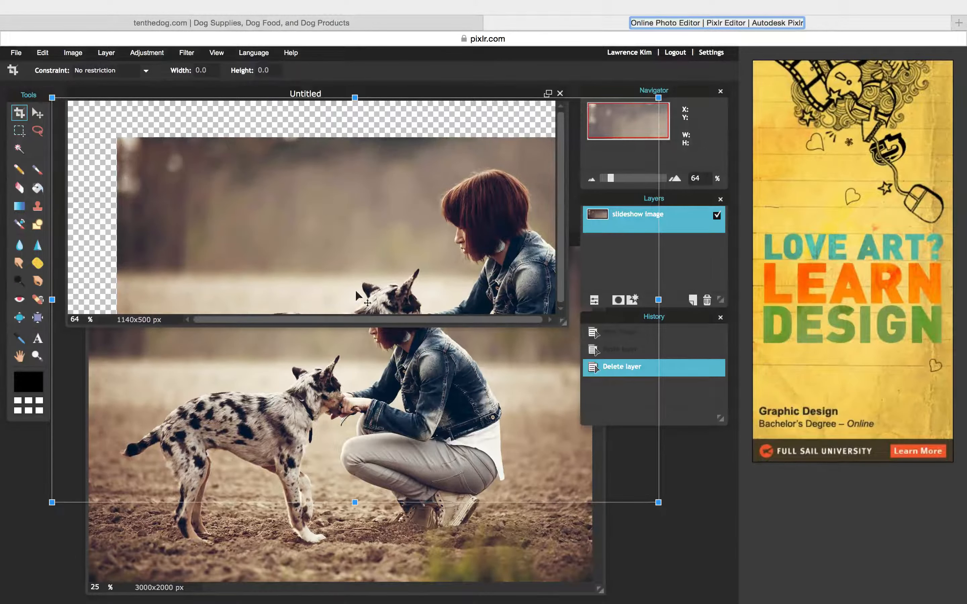
{"action": "left_click_drag", "start_coordinate": [310, 264], "coordinate": [240, 212]}
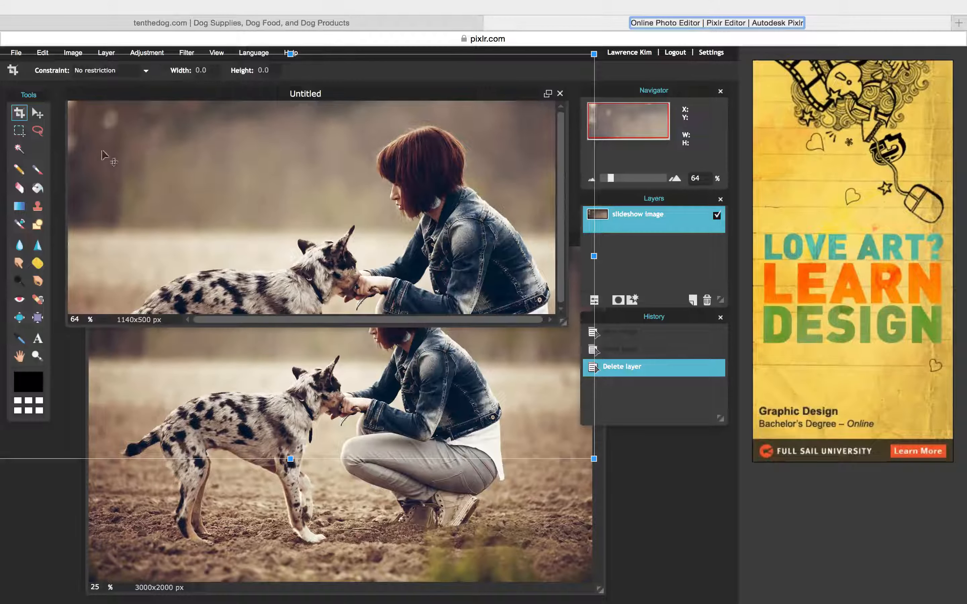
{"action": "left_click", "coordinate": [256, 29]}
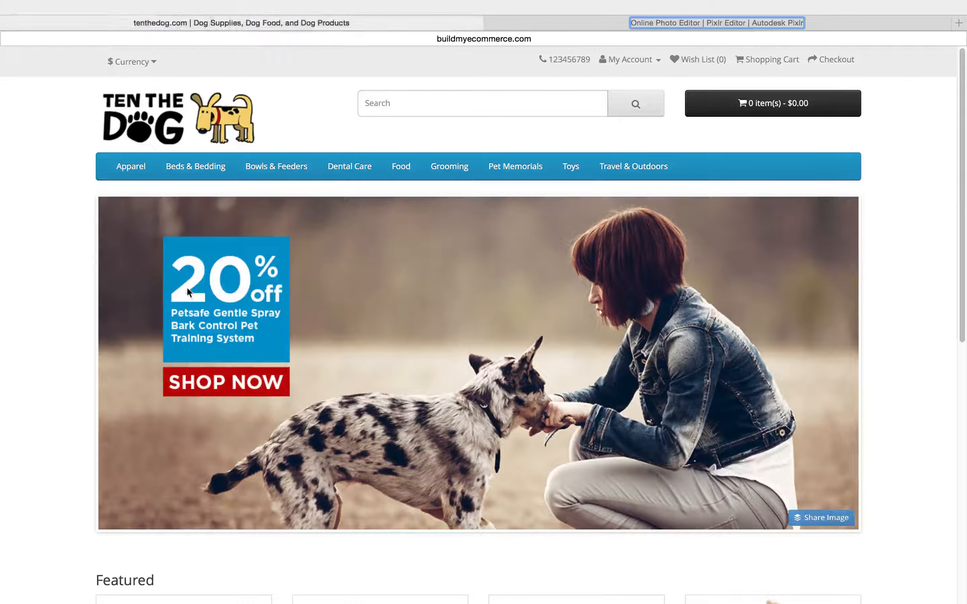
{"action": "left_click", "coordinate": [575, 23]}
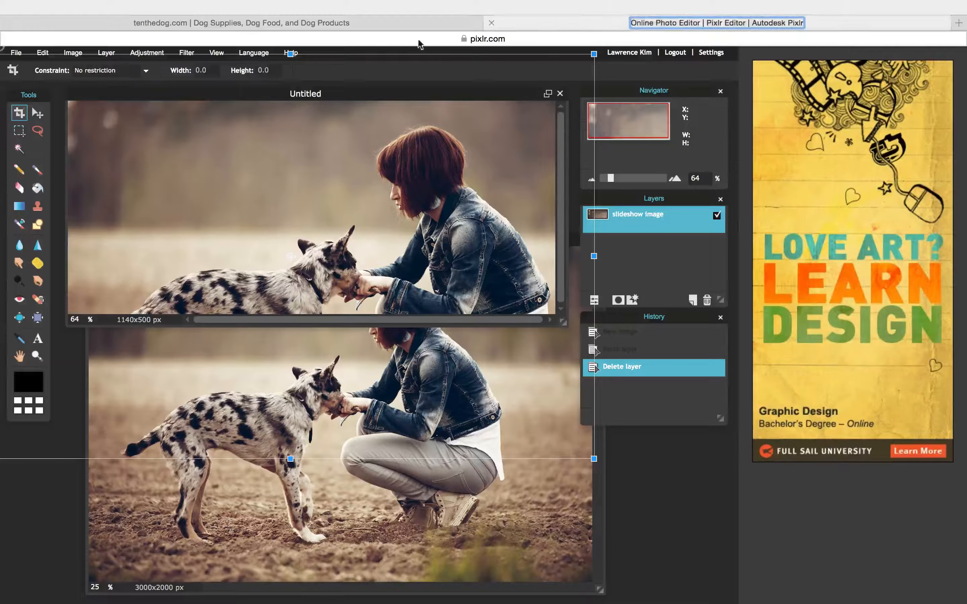
{"action": "mouse_move", "coordinate": [266, 222]}
{"action": "left_mouse_down"}
{"action": "mouse_move", "coordinate": [266, 207]}
{"action": "mouse_move", "coordinate": [266, 217]}
{"action": "left_mouse_up"}
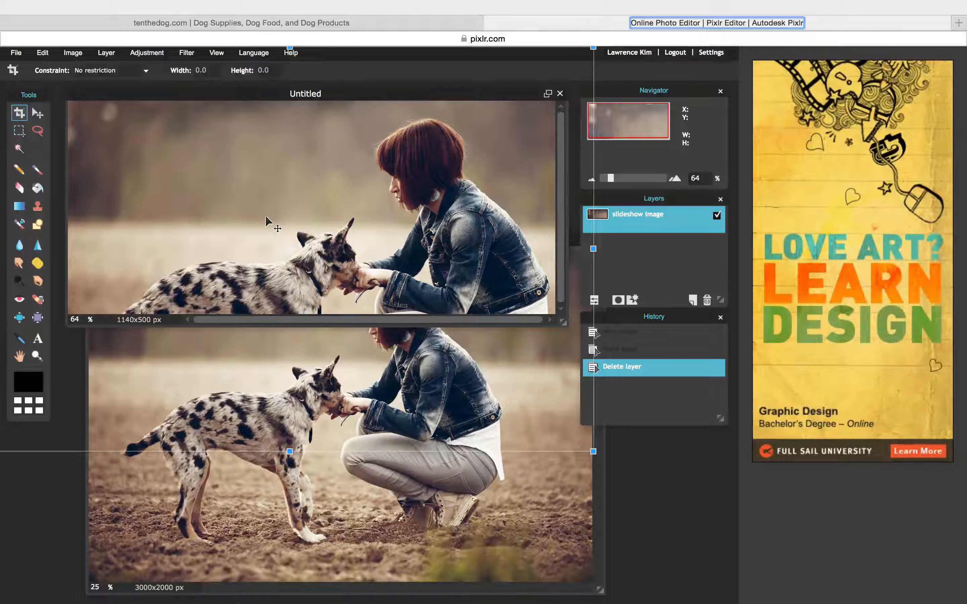
{"action": "key", "text": "Return"}
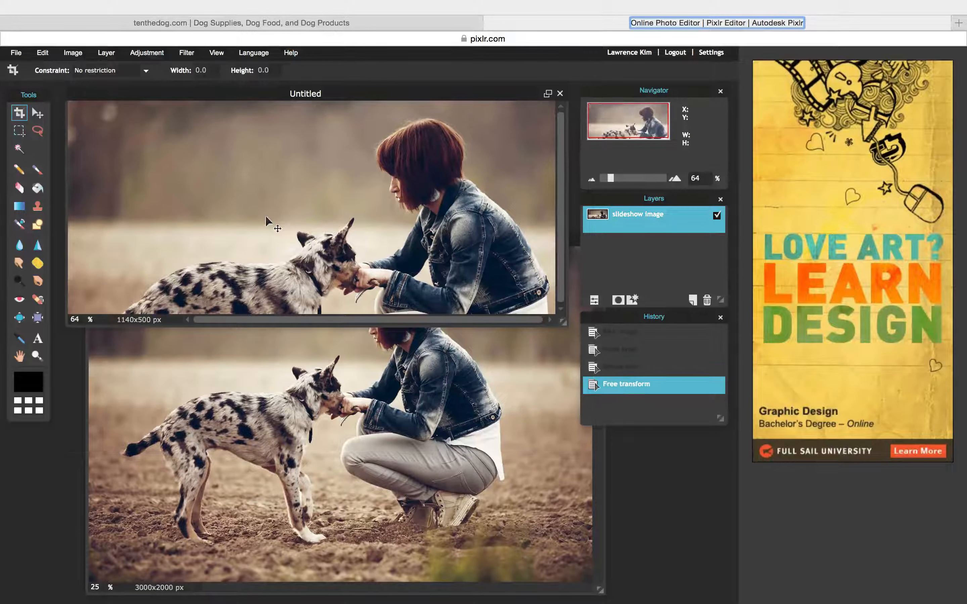
- Check the store banner's offer box and draw a rectangular marquee selection about 134 by 109 px in the image's upper-left area
{"action": "left_click", "coordinate": [217, 24]}
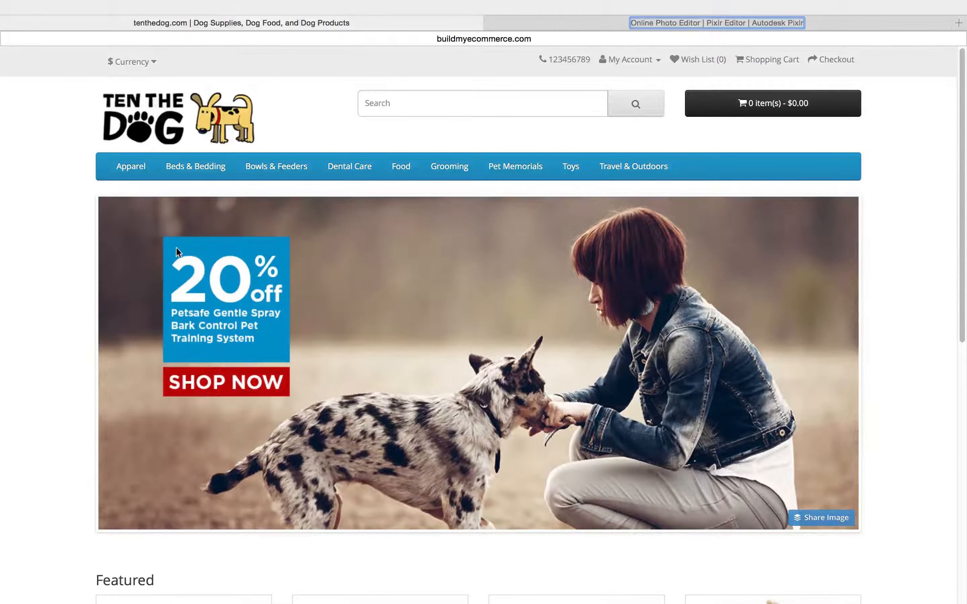
{"action": "left_click", "coordinate": [564, 23]}
{"action": "left_click", "coordinate": [16, 135]}
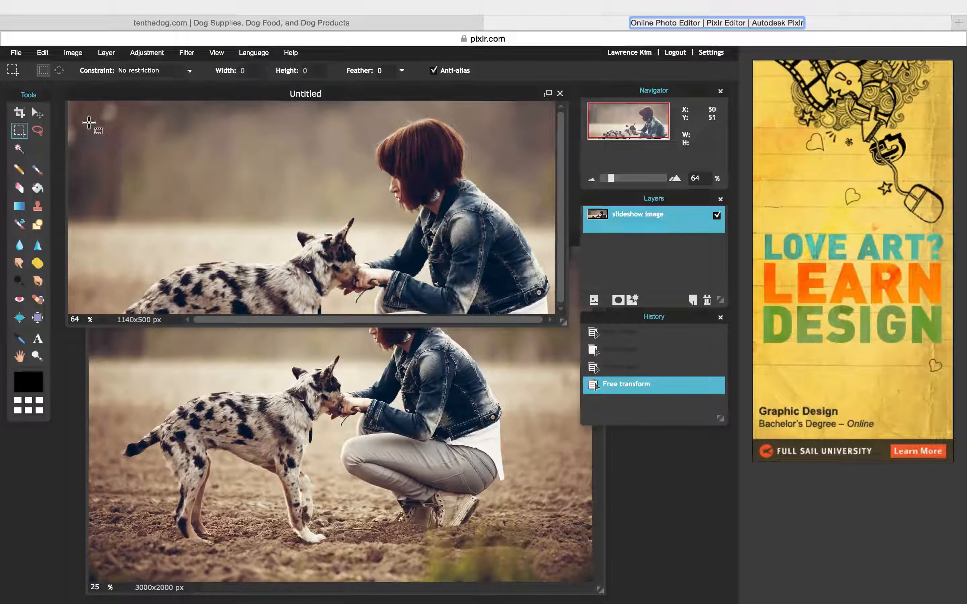
{"action": "left_click_drag", "start_coordinate": [89, 123], "coordinate": [156, 185]}
{"action": "left_click_drag", "start_coordinate": [166, 205], "coordinate": [147, 169]}
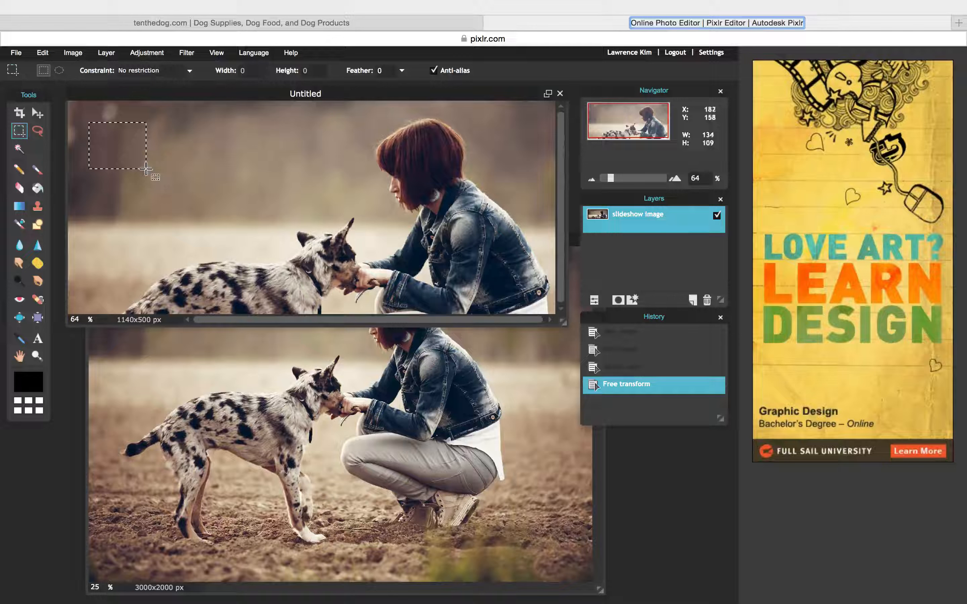